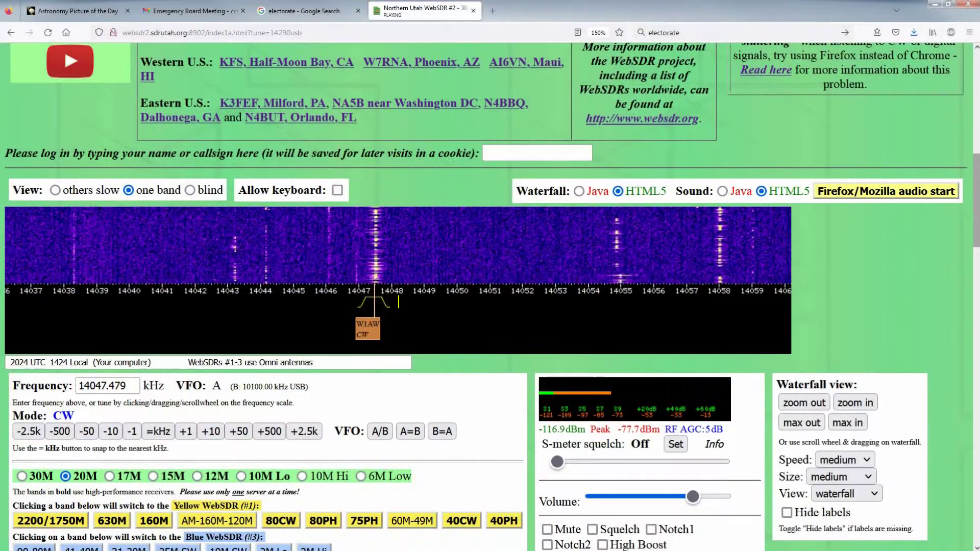
- Try W1AW with the USB-wide, LSB-wide and CW-wide filters, ending on LSB-wide
{"action": "scroll", "coordinate": [976, 232], "scroll_direction": "down", "scroll_amount": 3}
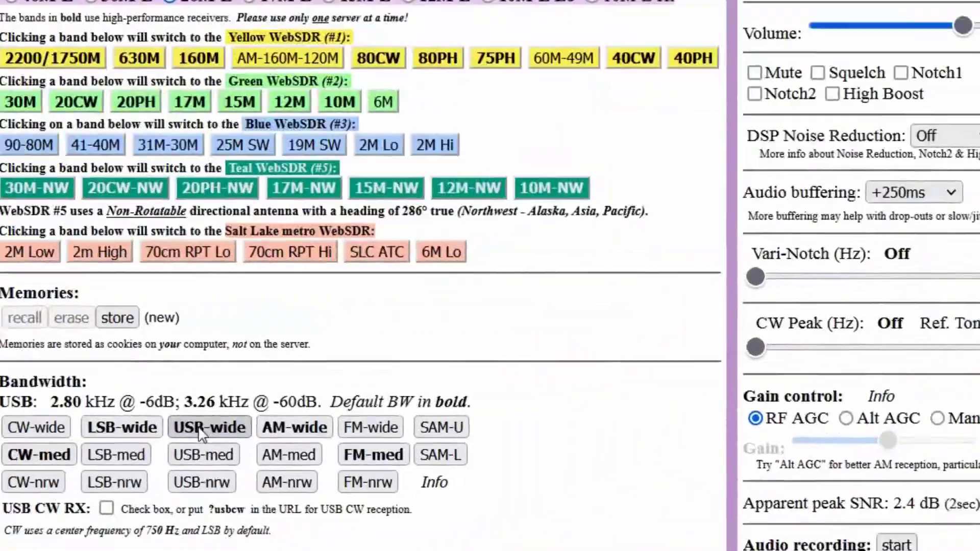
{"action": "left_click", "coordinate": [346, 341]}
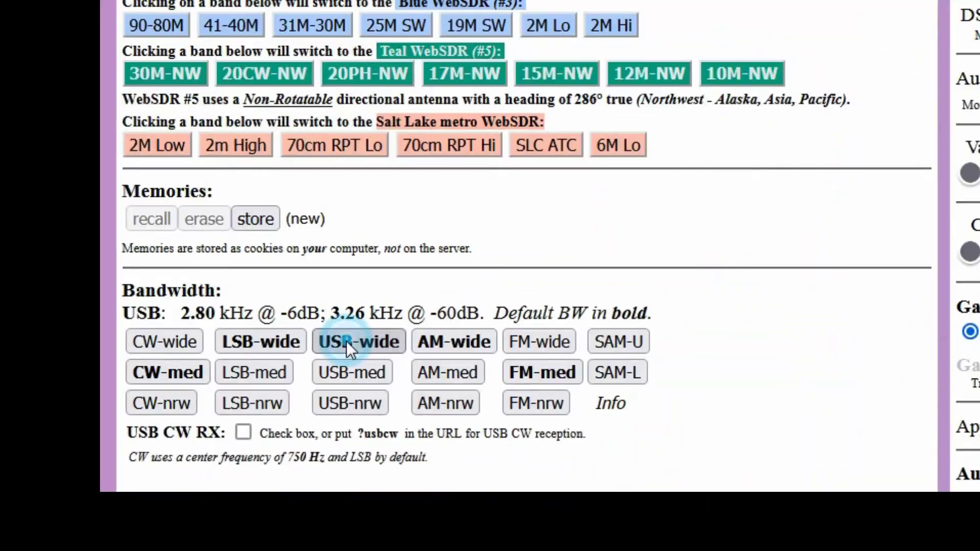
{"action": "left_click", "coordinate": [239, 345]}
{"action": "left_click", "coordinate": [158, 337]}
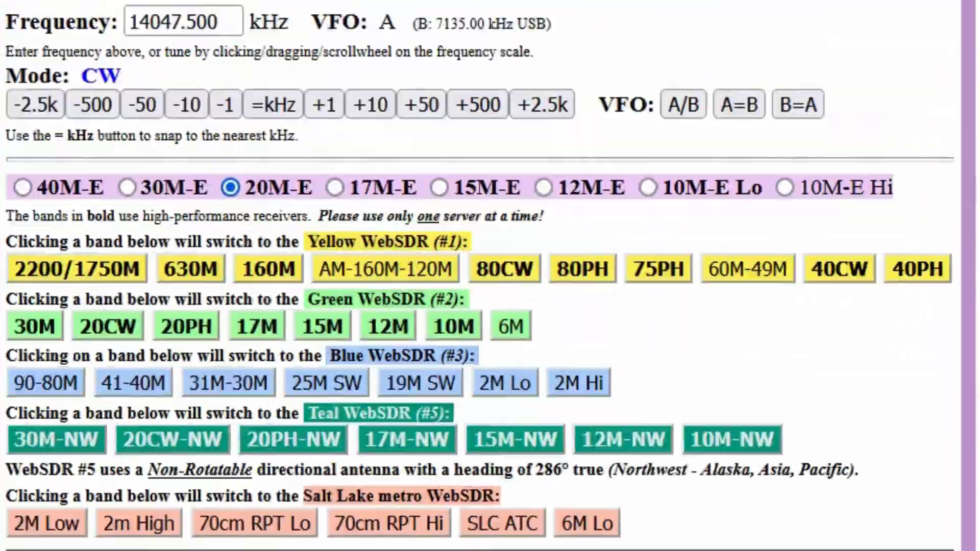
{"action": "left_click", "coordinate": [229, 336]}
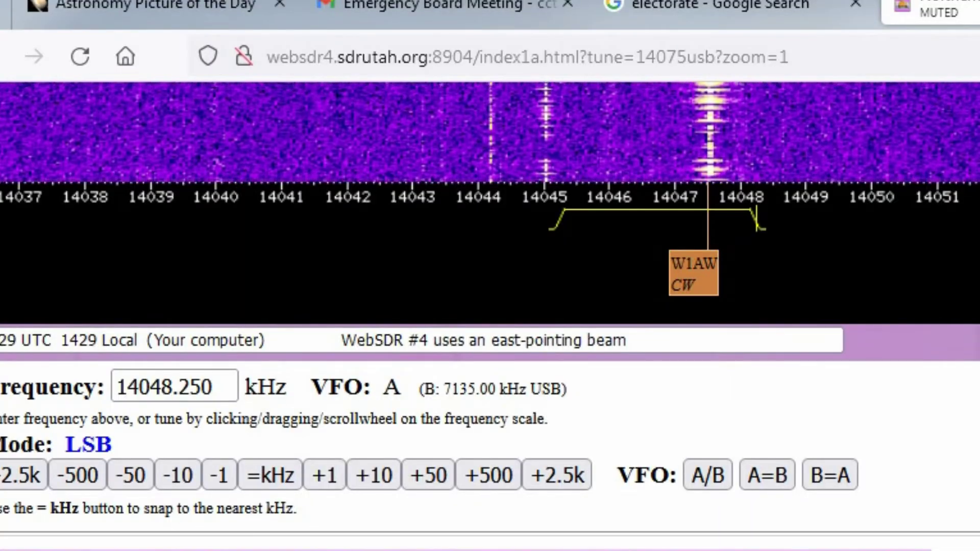
- Cycle the reception mode through USB and CW with the mode keys, finishing in LSB
{"action": "key", "text": "u"}
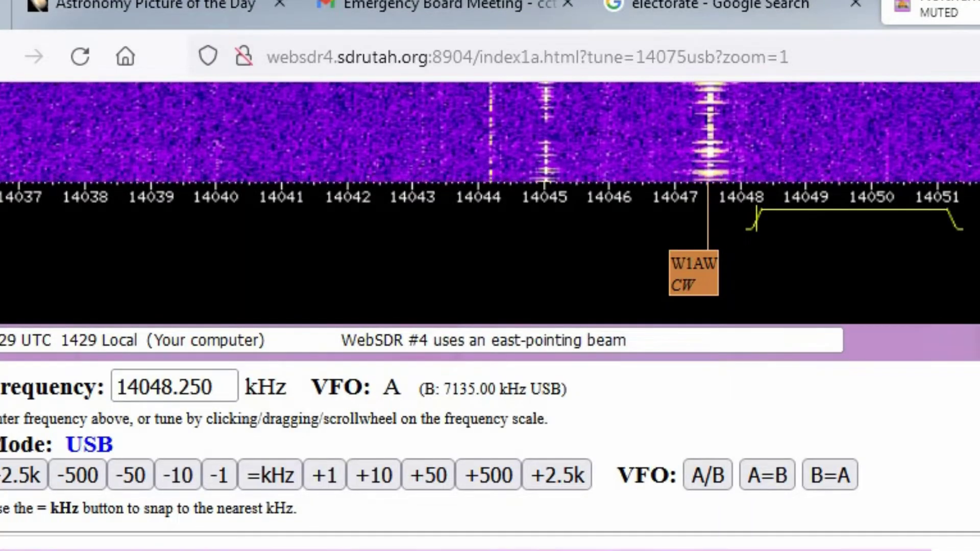
{"action": "key", "text": "c"}
{"action": "key", "text": "l"}
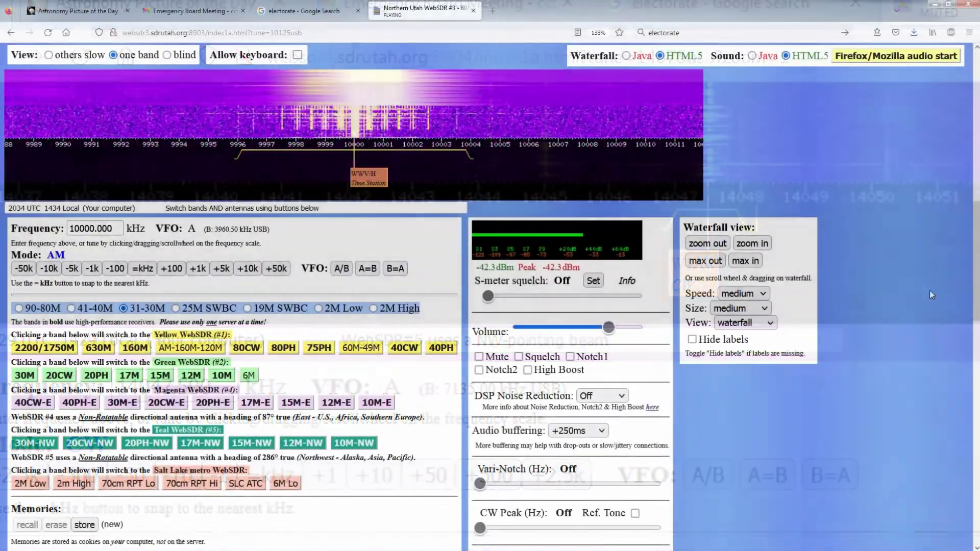
- Switch the 10 MHz WWV signal to wide CW and drag the passband up to 9999.883 kHz
{"action": "scroll", "coordinate": [490, 357], "scroll_direction": "down", "scroll_amount": 2}
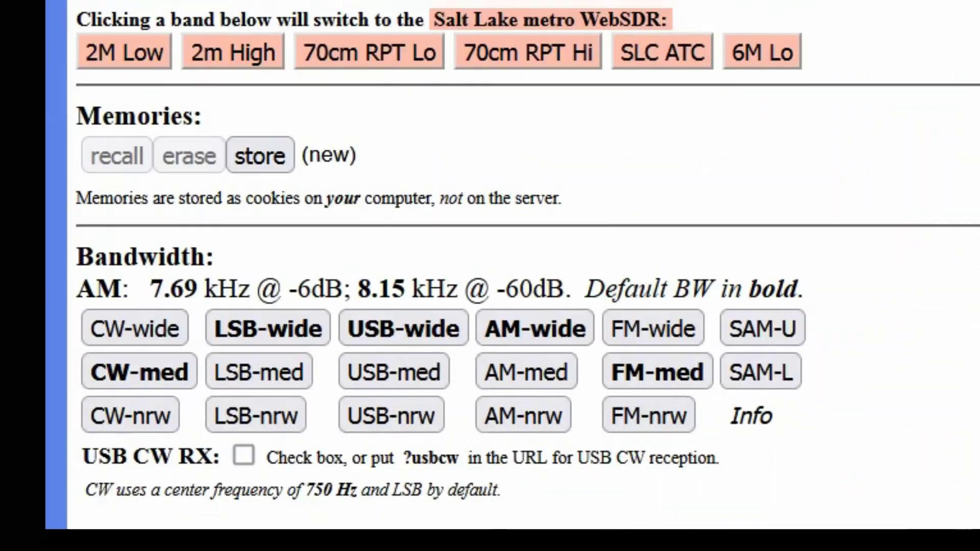
{"action": "left_click", "coordinate": [130, 324]}
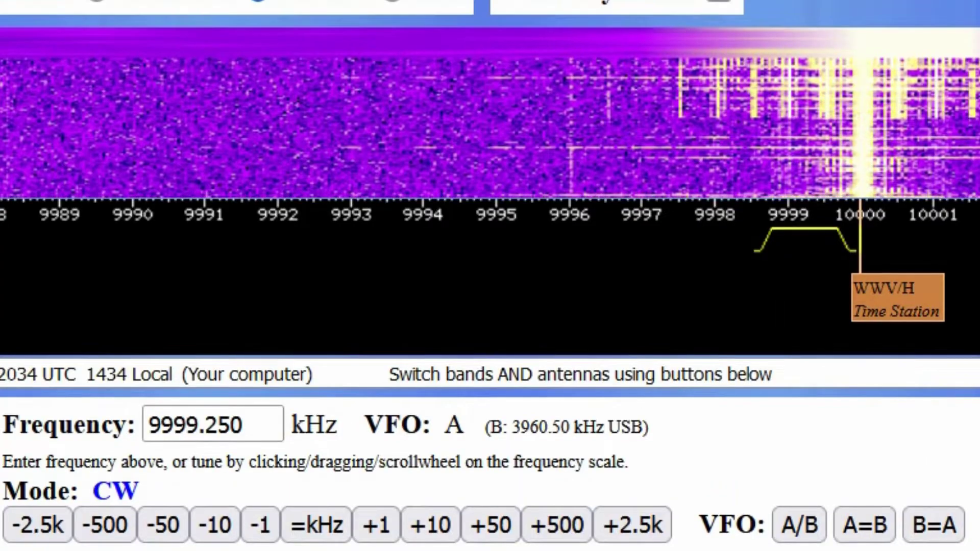
{"action": "left_click_drag", "start_coordinate": [806, 229], "coordinate": [856, 231]}
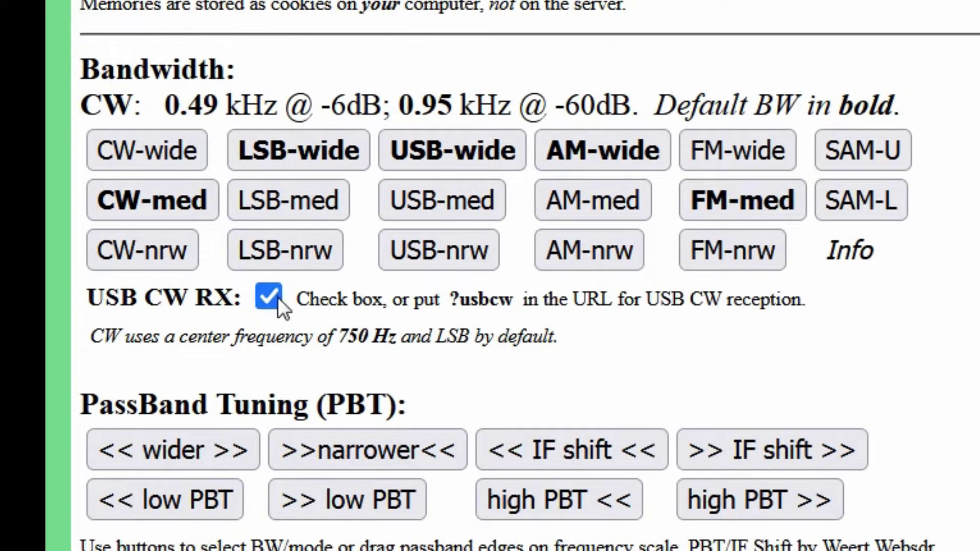
- Turn USB CW RX off and back on, then scroll further down the page
{"action": "left_click", "coordinate": [277, 297]}
{"action": "left_click", "coordinate": [277, 296]}
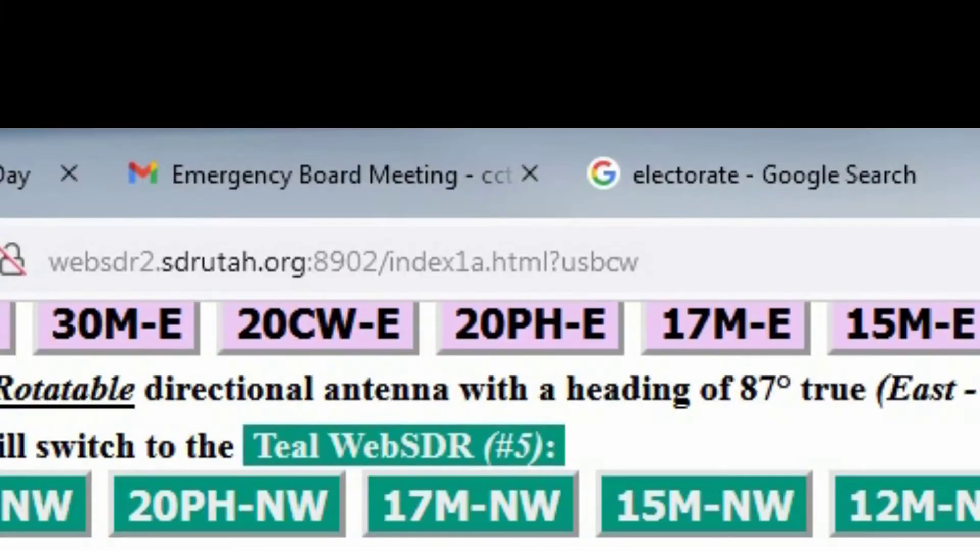
{"action": "scroll", "coordinate": [576, 425], "scroll_direction": "down", "scroll_amount": 15}
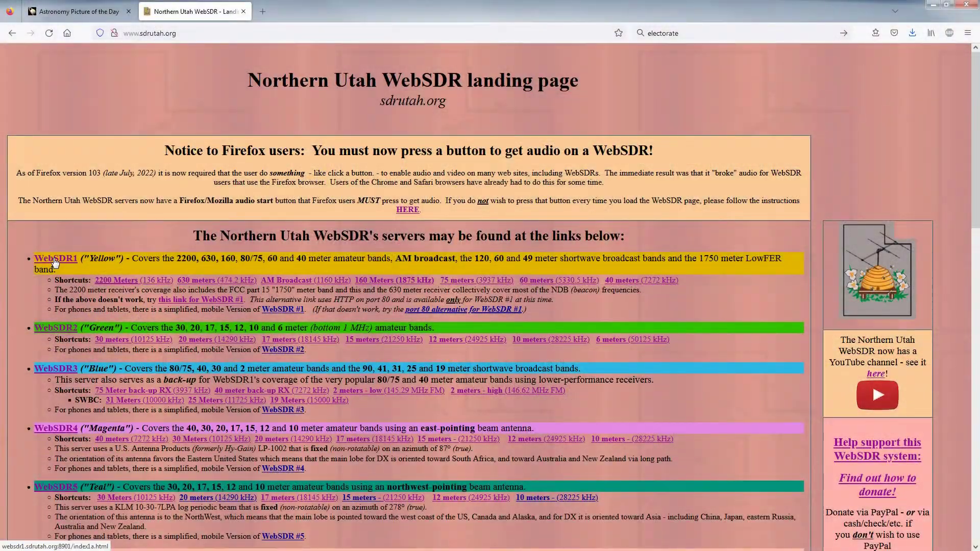
- Scroll the sdrutah.org landing page down through the WebSDR server list
{"action": "scroll", "coordinate": [154, 262], "scroll_direction": "down", "scroll_amount": 10}
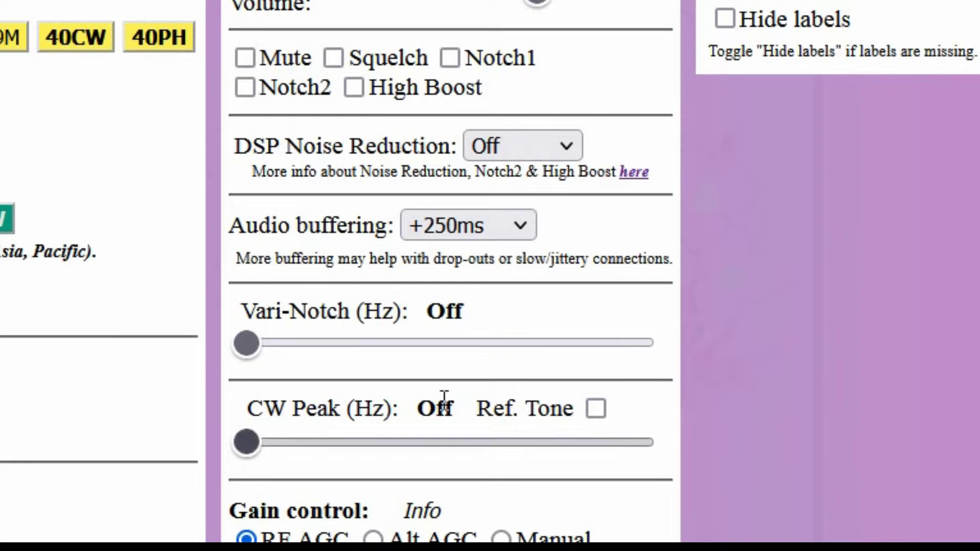
- Switch on CW Peak near 300 Hz, adjust it through 775 and 750 Hz to 785 Hz, then disable Ref. Tone
{"action": "scroll", "coordinate": [449, 276], "scroll_direction": "down", "scroll_amount": 2}
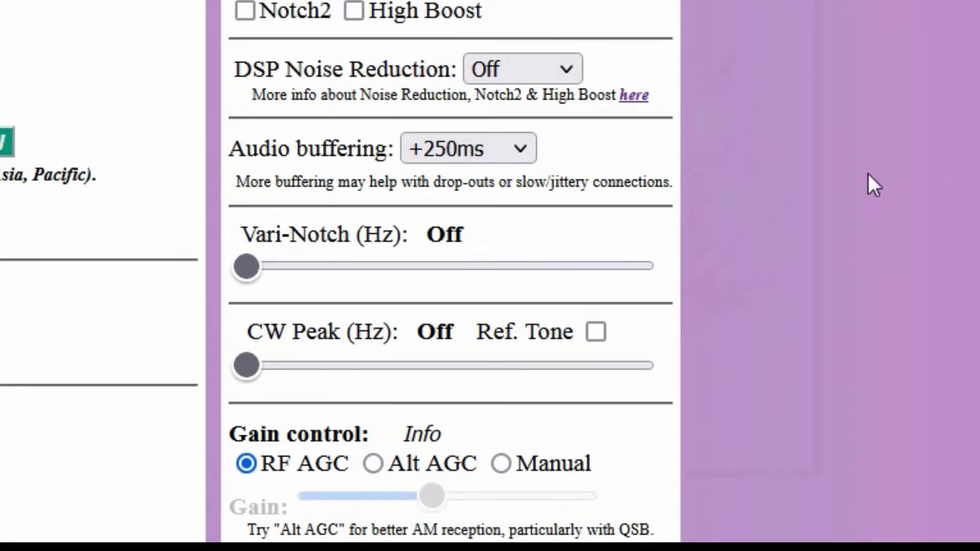
{"action": "left_click_drag", "start_coordinate": [250, 363], "coordinate": [305, 359]}
{"action": "left_click_drag", "start_coordinate": [417, 347], "coordinate": [413, 351]}
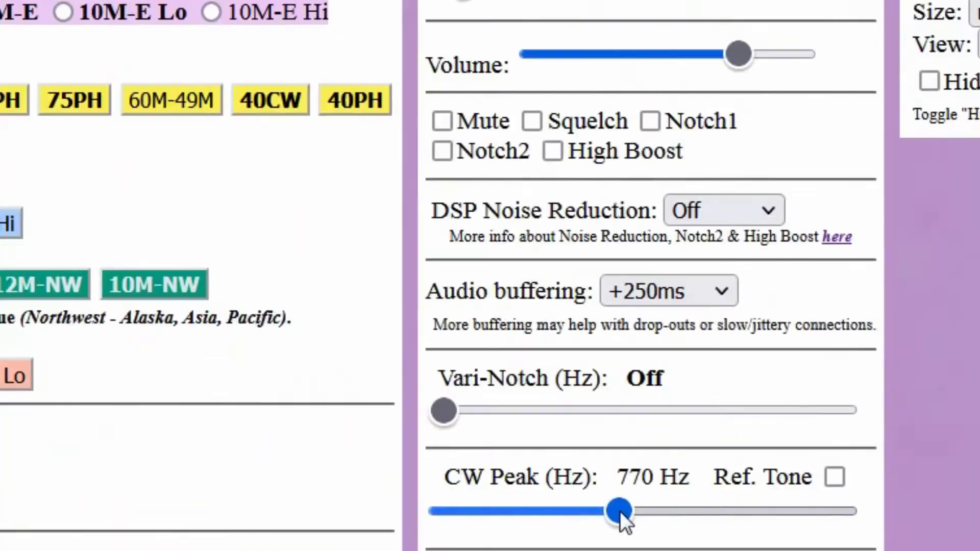
{"action": "left_click_drag", "start_coordinate": [619, 510], "coordinate": [414, 366]}
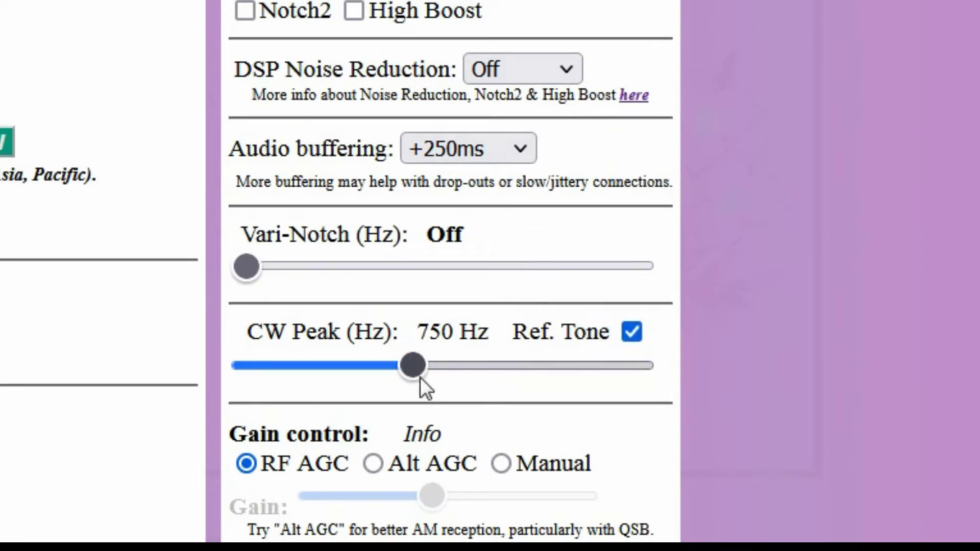
{"action": "mouse_move", "coordinate": [415, 372]}
{"action": "left_mouse_down"}
{"action": "mouse_move", "coordinate": [424, 368]}
{"action": "mouse_move", "coordinate": [413, 369]}
{"action": "left_mouse_up"}
{"action": "left_click", "coordinate": [627, 330]}
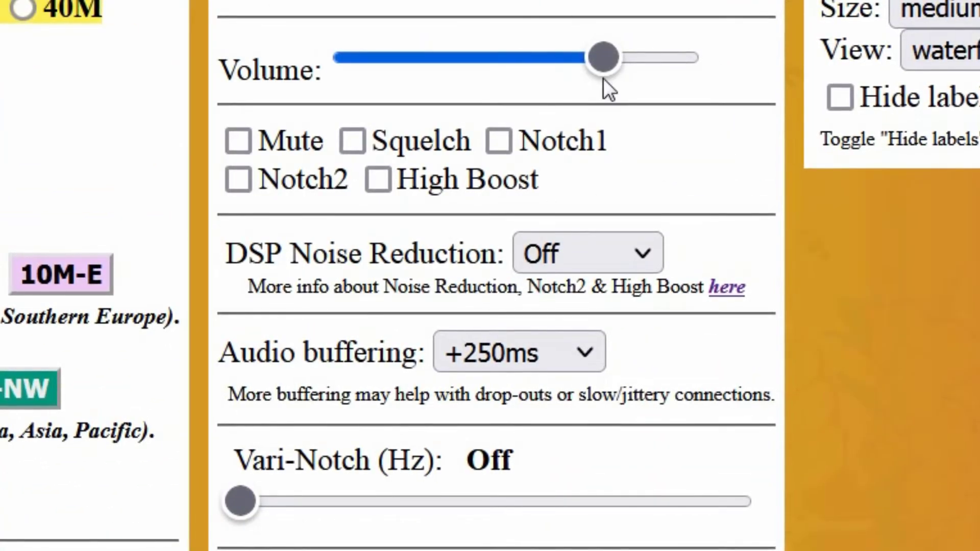
{"action": "left_click", "coordinate": [606, 253]}
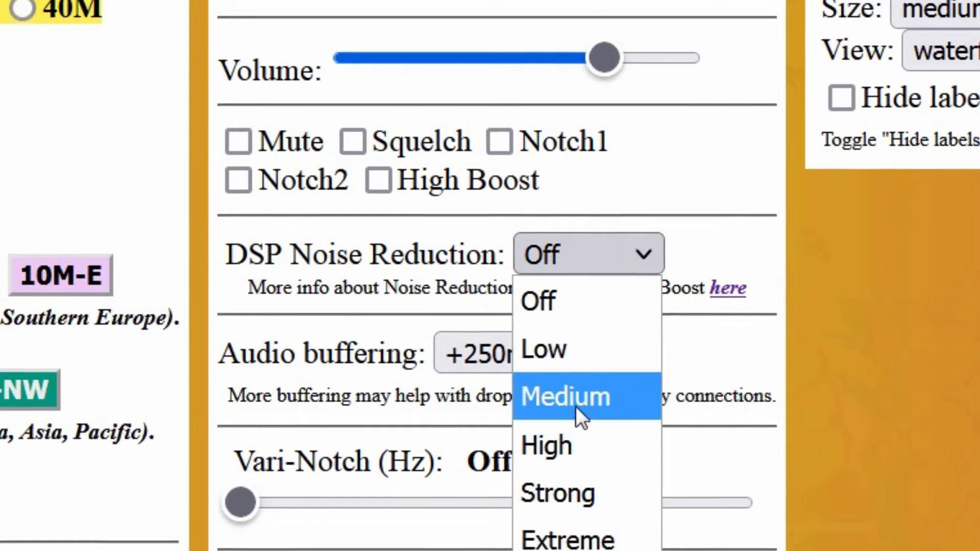
{"action": "left_click", "coordinate": [567, 433]}
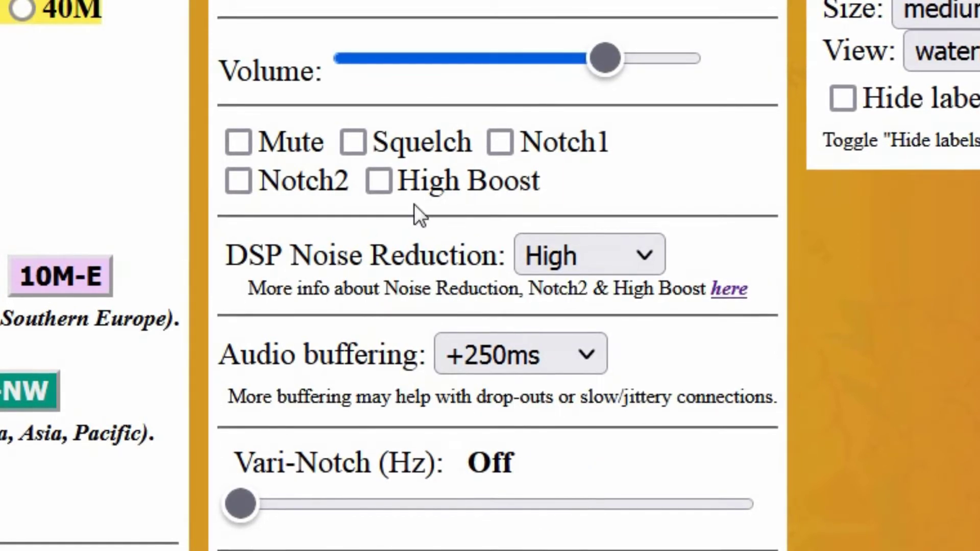
{"action": "mouse_move", "coordinate": [523, 280]}
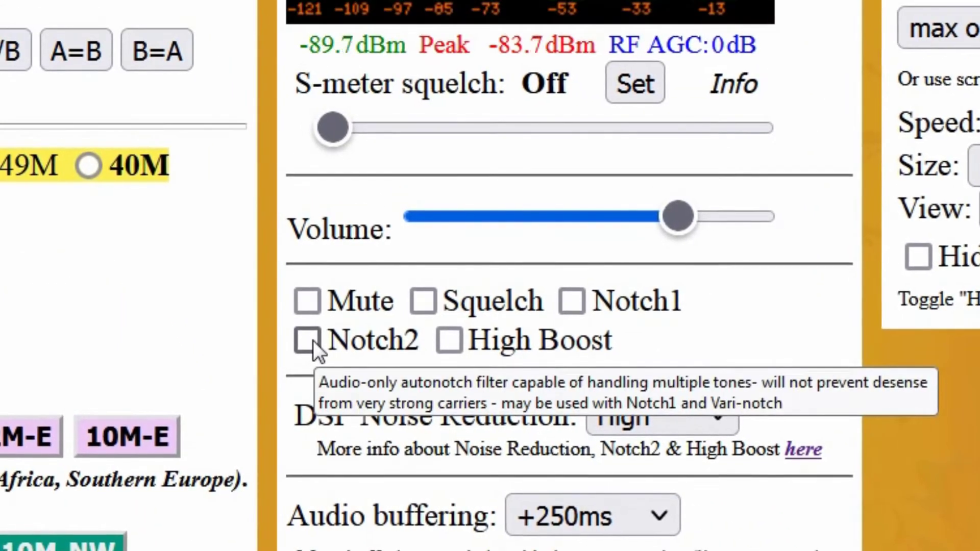
{"action": "left_click", "coordinate": [307, 340]}
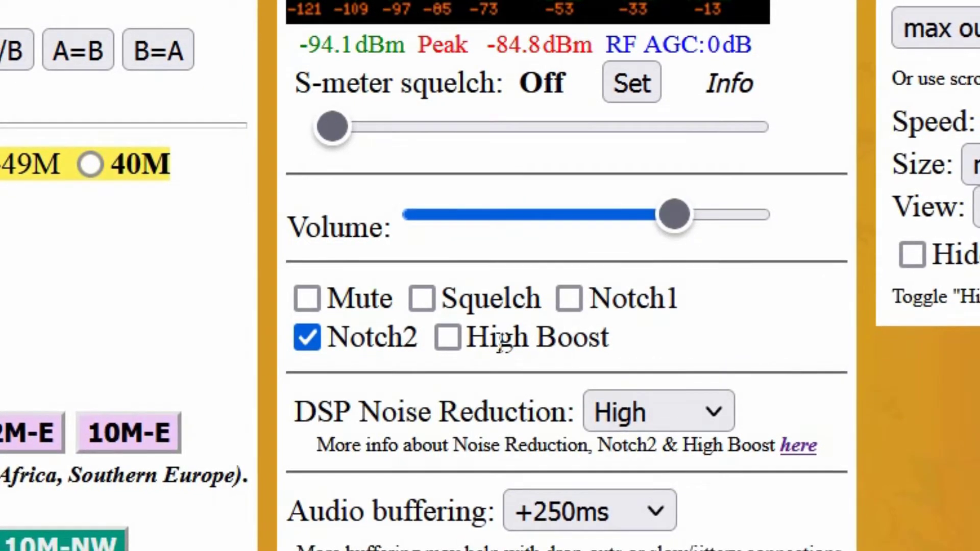
{"action": "left_click", "coordinate": [308, 336]}
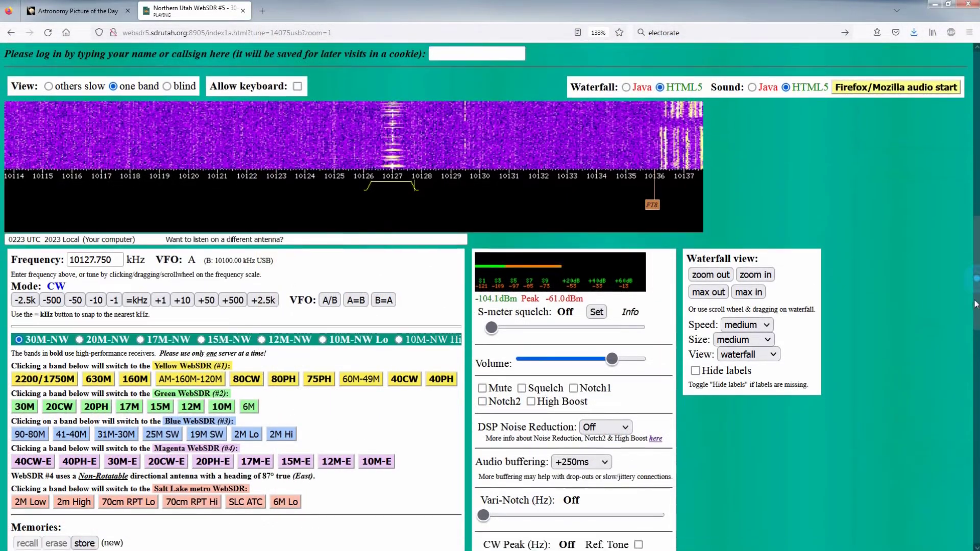
- Try the CW-med, CW-nrw and CW-wide presets, returning to the 0.89 kHz CW bandwidth
{"action": "left_click_drag", "start_coordinate": [976, 283], "coordinate": [962, 353]}
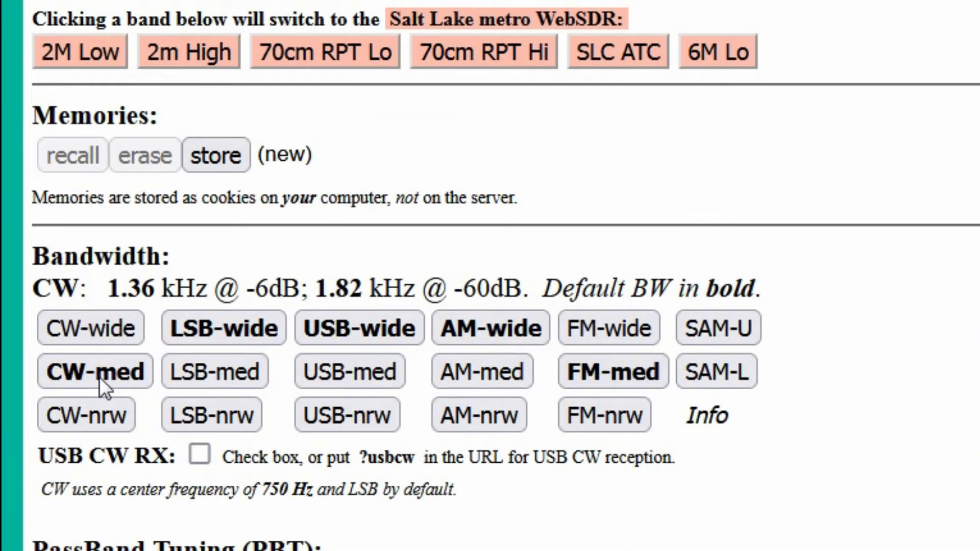
{"action": "left_click", "coordinate": [100, 362]}
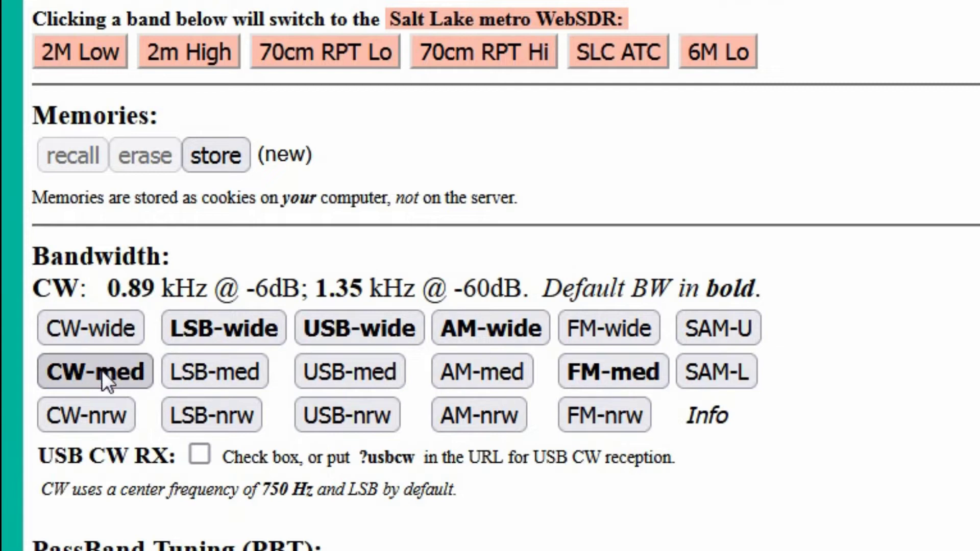
{"action": "left_click", "coordinate": [87, 425]}
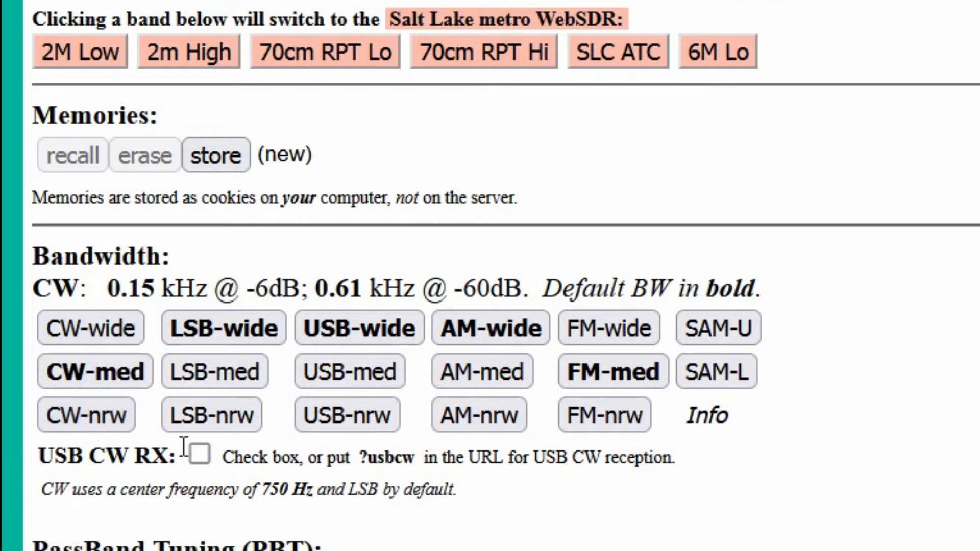
{"action": "left_click", "coordinate": [100, 337]}
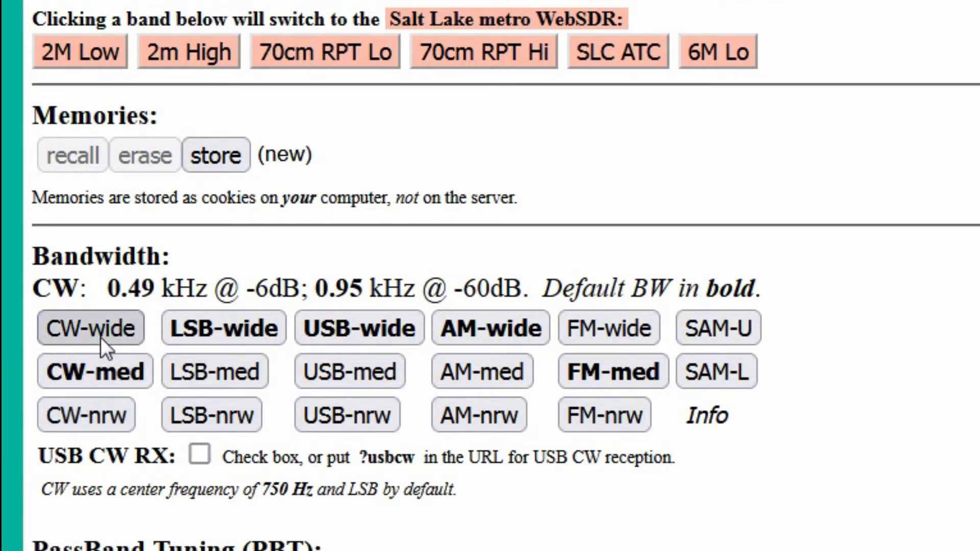
{"action": "left_click", "coordinate": [100, 338]}
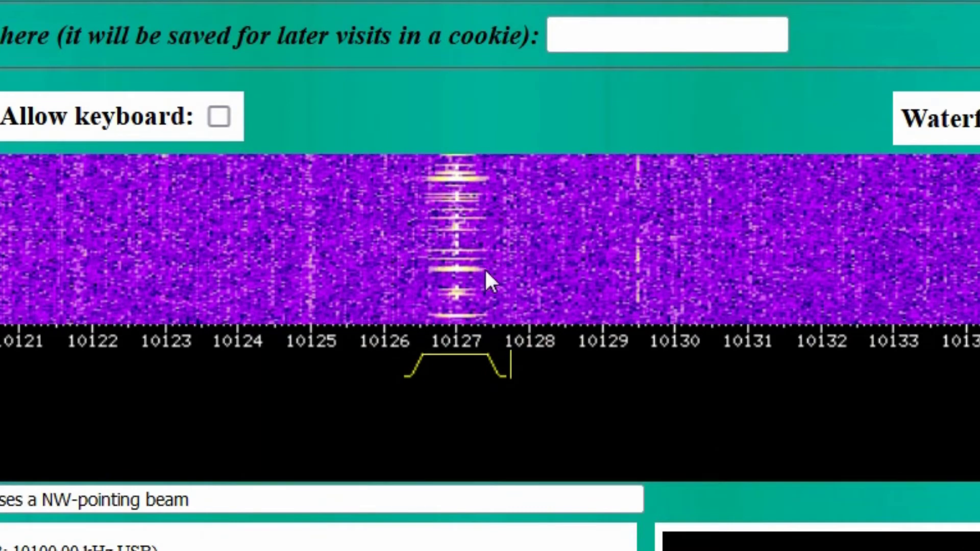
- Drag the passband's lower edge, narrow it three times with >>narrower<<, then widen once
{"action": "mouse_move", "coordinate": [409, 360]}
{"action": "left_mouse_down"}
{"action": "mouse_move", "coordinate": [387, 375]}
{"action": "mouse_move", "coordinate": [355, 369]}
{"action": "mouse_move", "coordinate": [461, 372]}
{"action": "mouse_move", "coordinate": [449, 374]}
{"action": "left_mouse_up"}
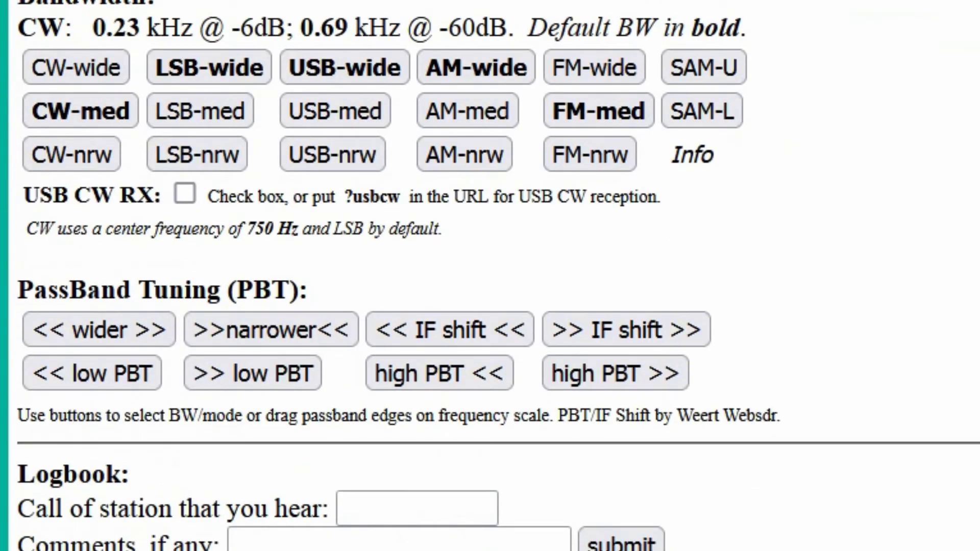
{"action": "left_click", "coordinate": [265, 329]}
{"action": "left_click", "coordinate": [265, 328]}
{"action": "left_click", "coordinate": [265, 329]}
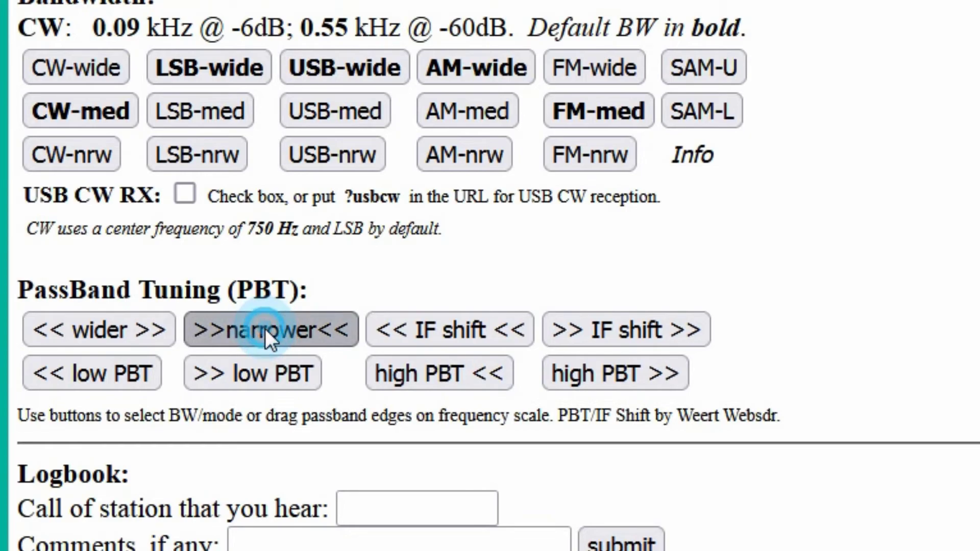
{"action": "left_click", "coordinate": [108, 328]}
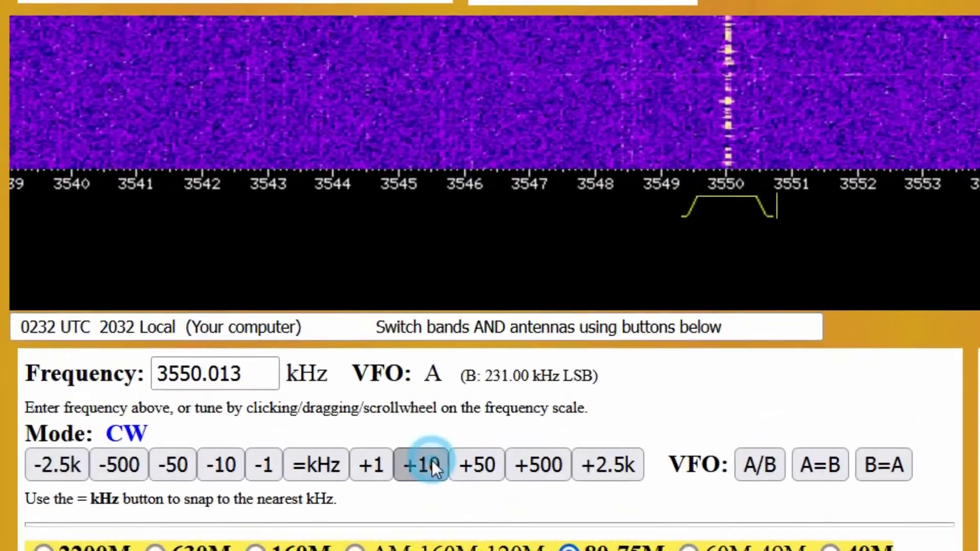
- Raise the frequency in four 10 Hz steps, then snap it to 3550.000 kHz
{"action": "left_click", "coordinate": [216, 394]}
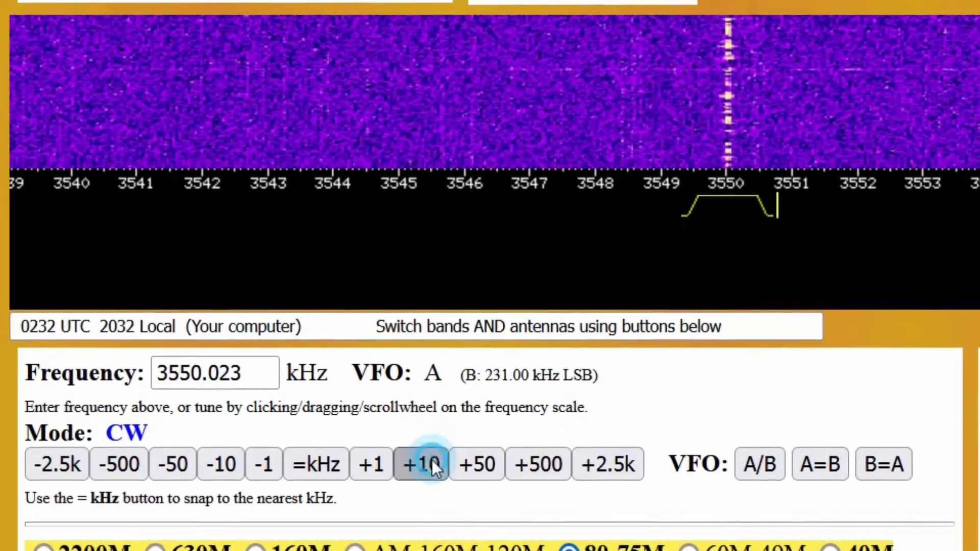
{"action": "left_click", "coordinate": [217, 393]}
{"action": "left_click", "coordinate": [431, 458]}
{"action": "left_click", "coordinate": [432, 458]}
{"action": "left_click", "coordinate": [317, 461]}
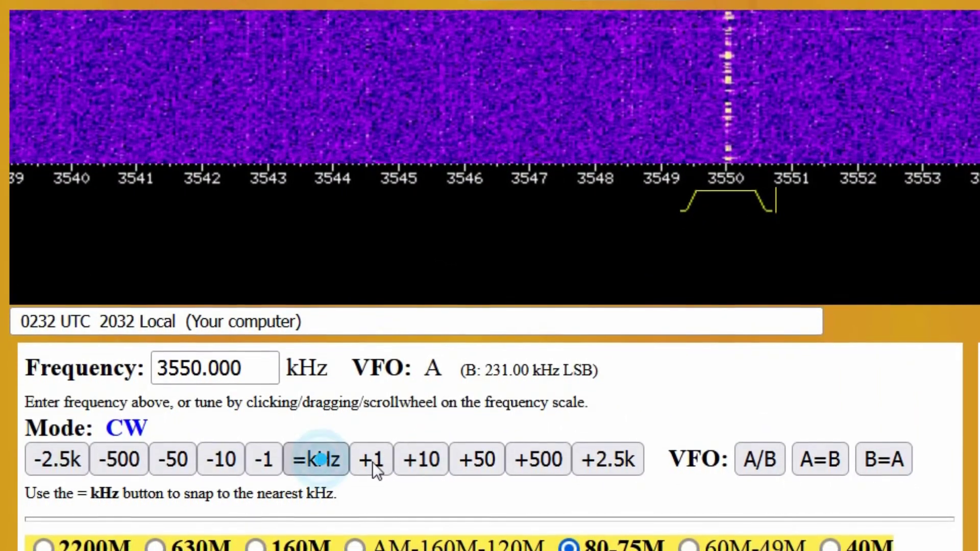
- Step up to 3550.500 kHz and back to 3550.000 kHz, then retune onto the signal at 3549.896 kHz
{"action": "left_click", "coordinate": [537, 459]}
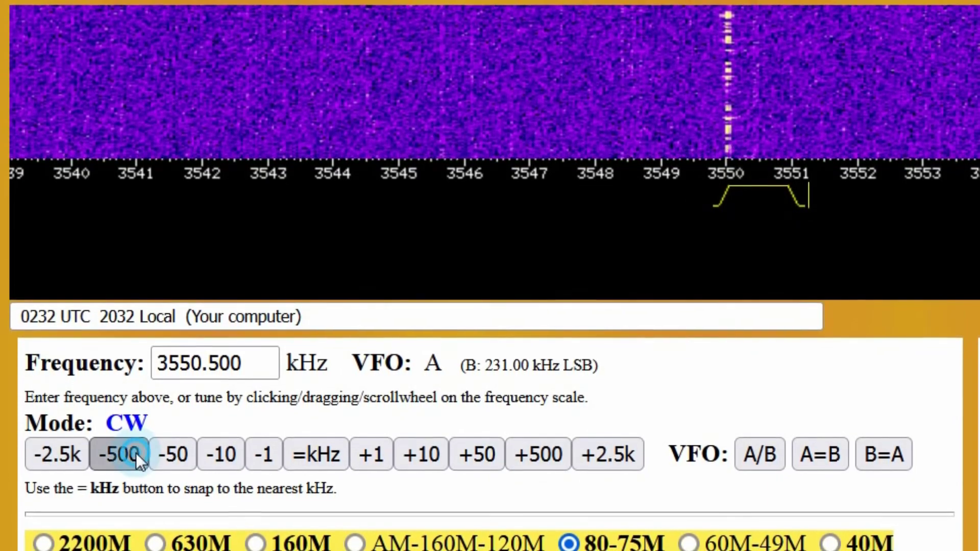
{"action": "left_click", "coordinate": [136, 454]}
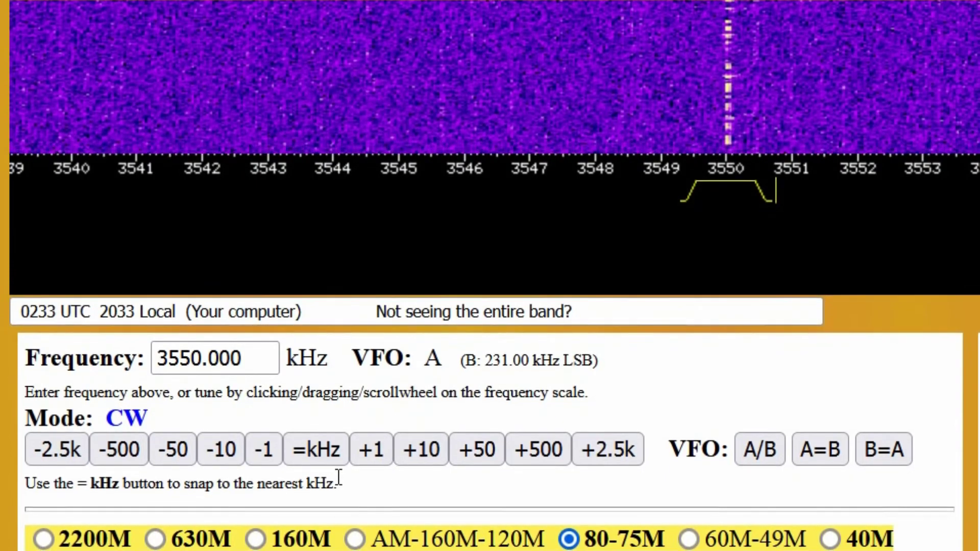
{"action": "left_click", "coordinate": [774, 188]}
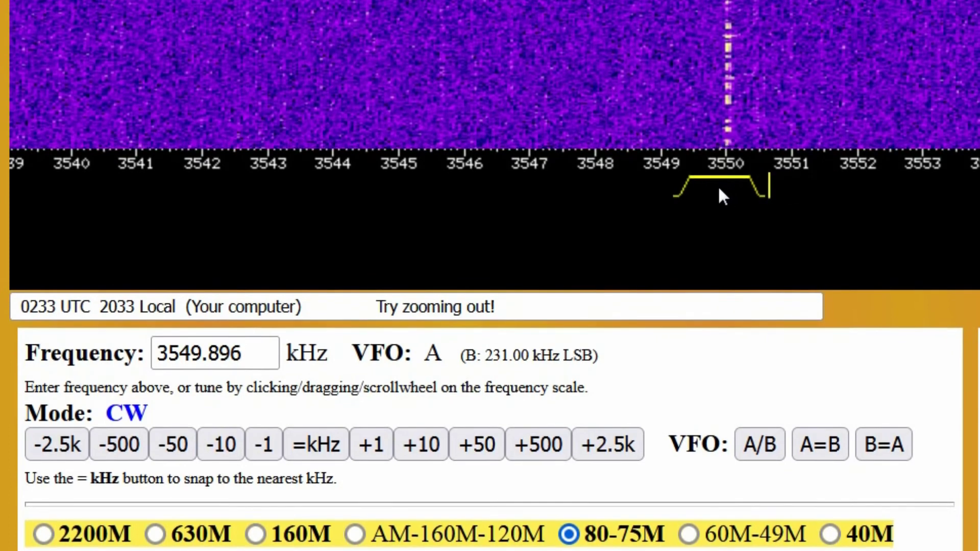